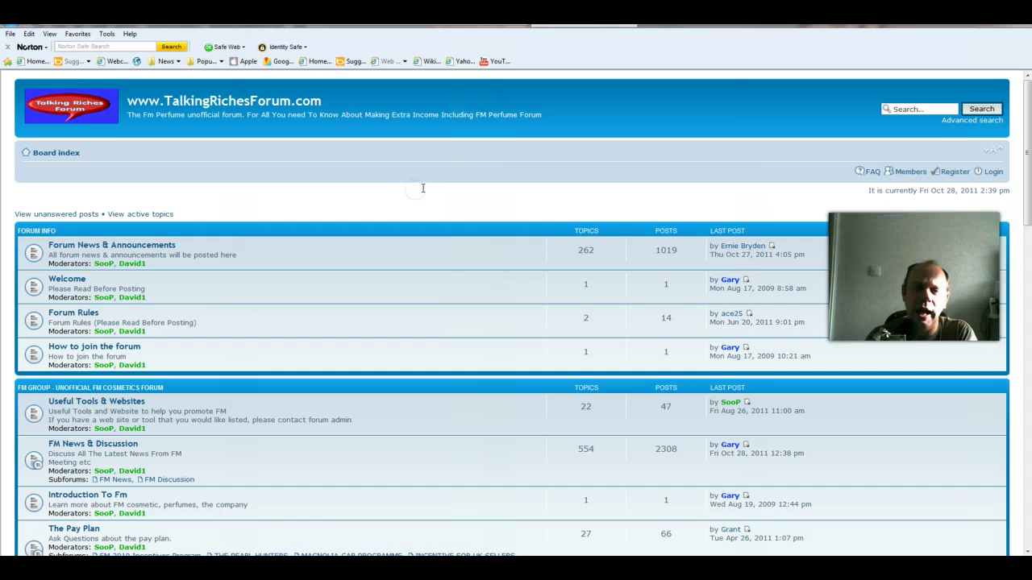
Scroll through the forum page and start registering a new account.
{"action": "scroll", "coordinate": [416, 190], "scroll_direction": "down", "scroll_amount": 8}
{"action": "scroll", "coordinate": [420, 194], "scroll_direction": "up", "scroll_amount": 10}
{"action": "scroll", "coordinate": [420, 192], "scroll_direction": "down", "scroll_amount": 2}
{"action": "scroll", "coordinate": [420, 192], "scroll_direction": "down", "scroll_amount": 9}
{"action": "scroll", "coordinate": [420, 192], "scroll_direction": "up", "scroll_amount": 5}
{"action": "scroll", "coordinate": [420, 192], "scroll_direction": "up", "scroll_amount": 6}
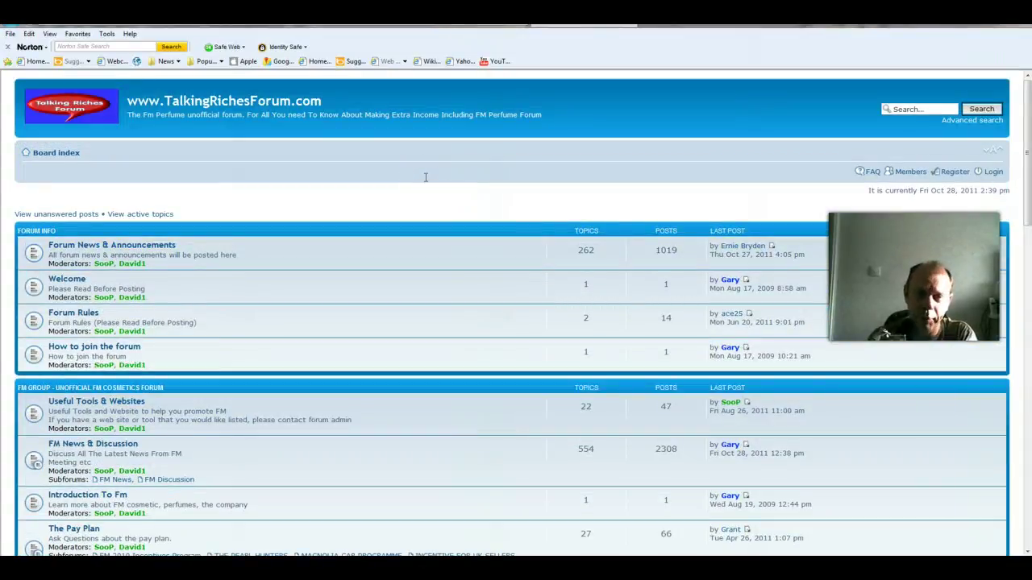
{"action": "left_click", "coordinate": [554, 91]}
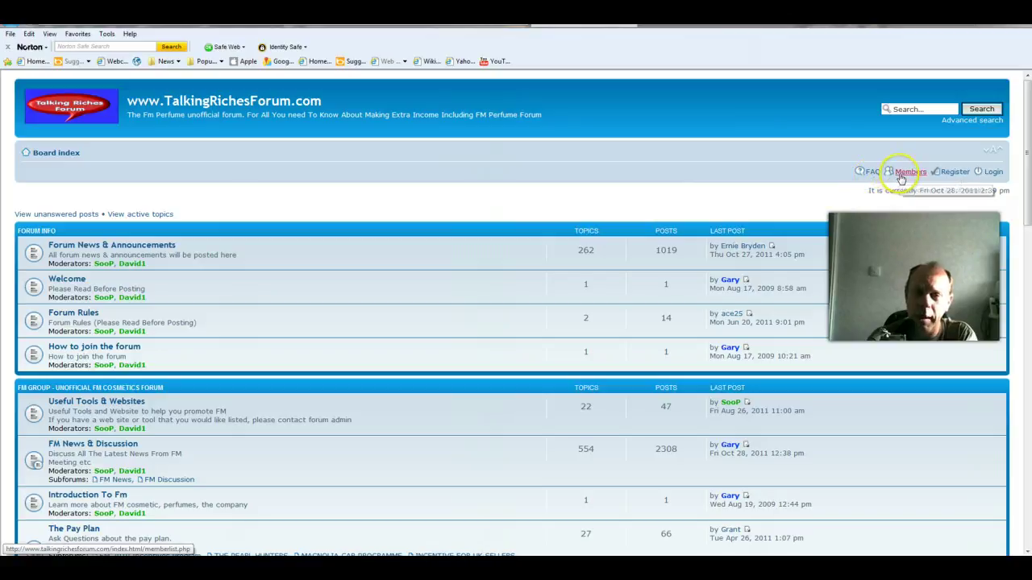
{"action": "left_click", "coordinate": [951, 171]}
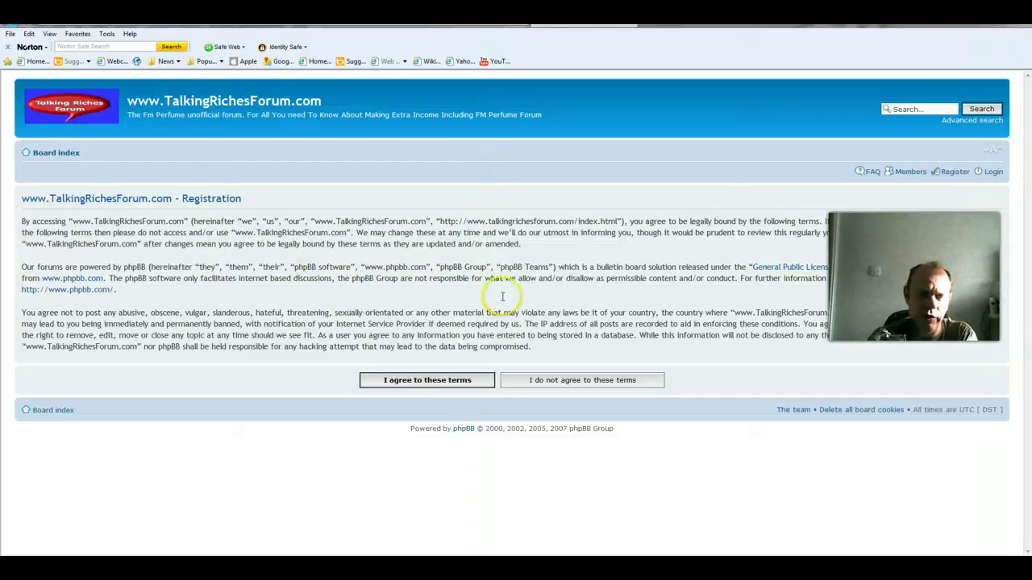
Accept the forum terms and replace the username with the browser's suggestion after typing 'Demo'.
{"action": "left_click", "coordinate": [440, 387]}
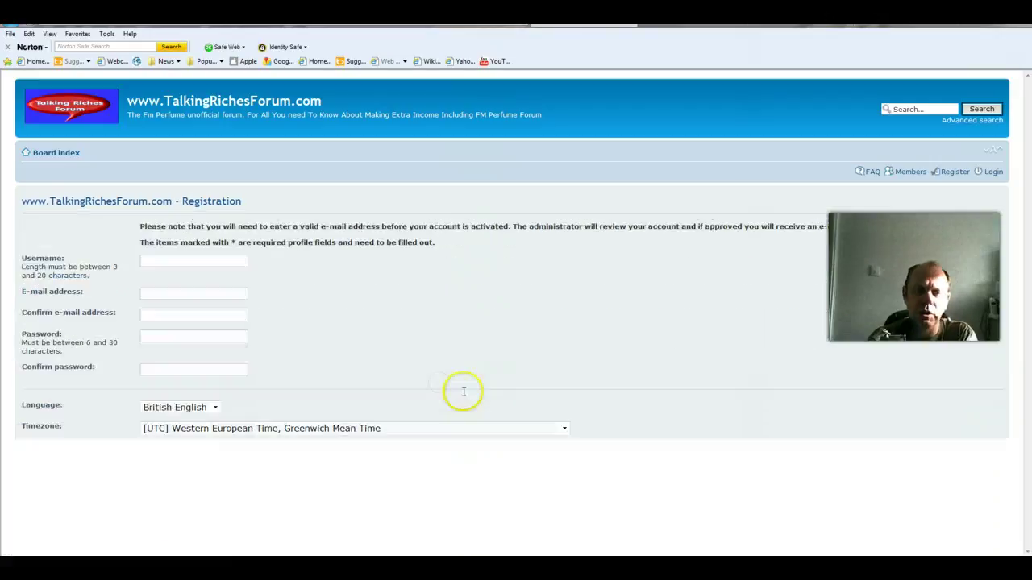
{"action": "left_click_drag", "start_coordinate": [211, 260], "coordinate": [141, 243]}
{"action": "key", "text": "BackSpace"}
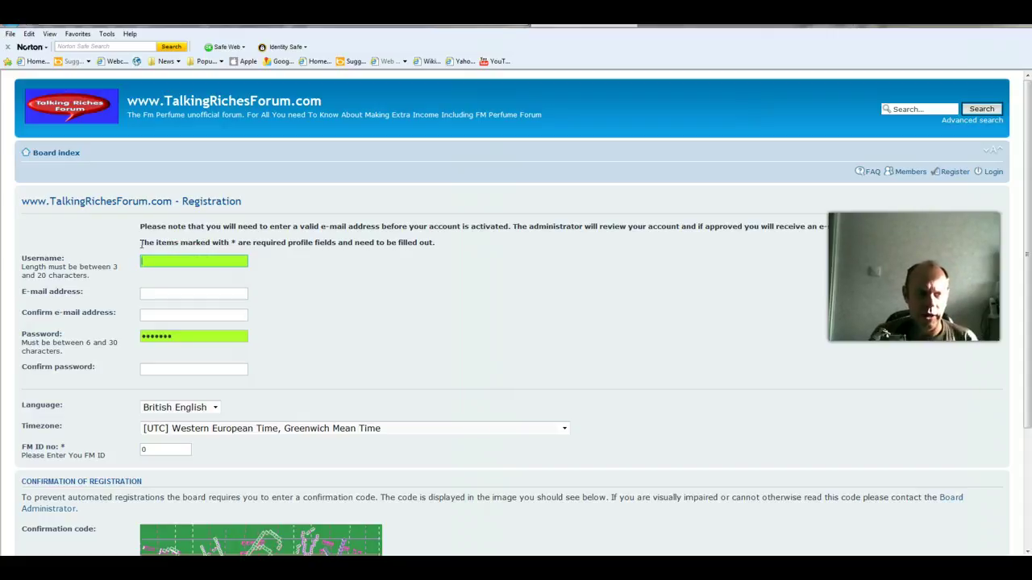
{"action": "type", "text": "De"}
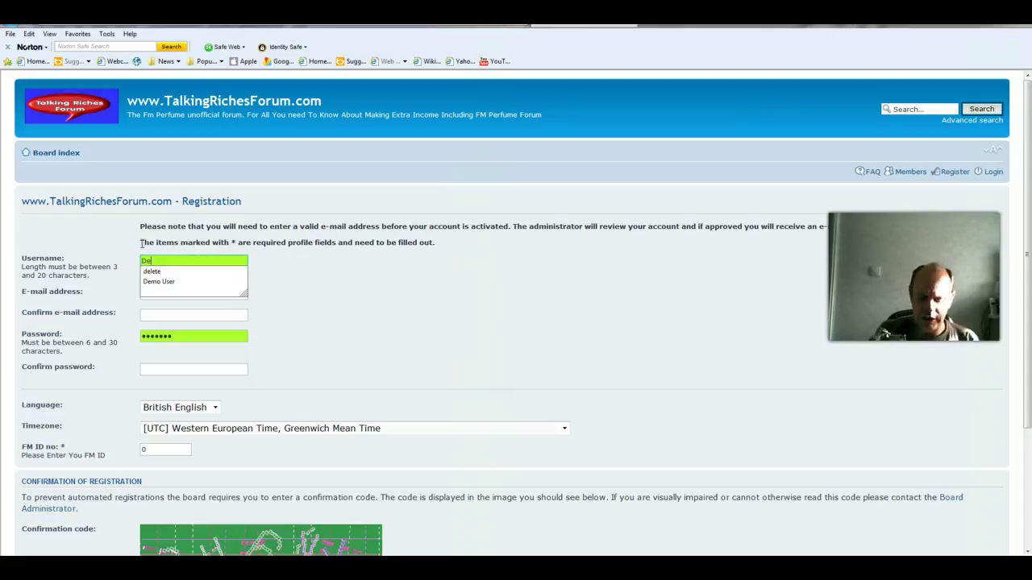
{"action": "type", "text": "mo"}
{"action": "key", "text": "Down"}
{"action": "key", "text": "Return"}
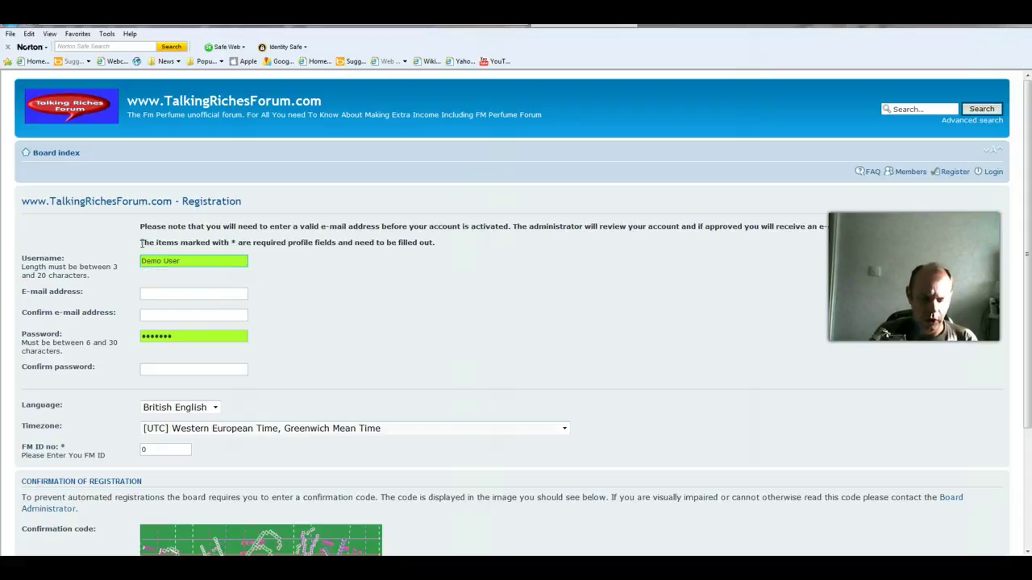
Enter the e-mail address in both fields and the password in both password fields.
{"action": "type", "text": "Youremail "}
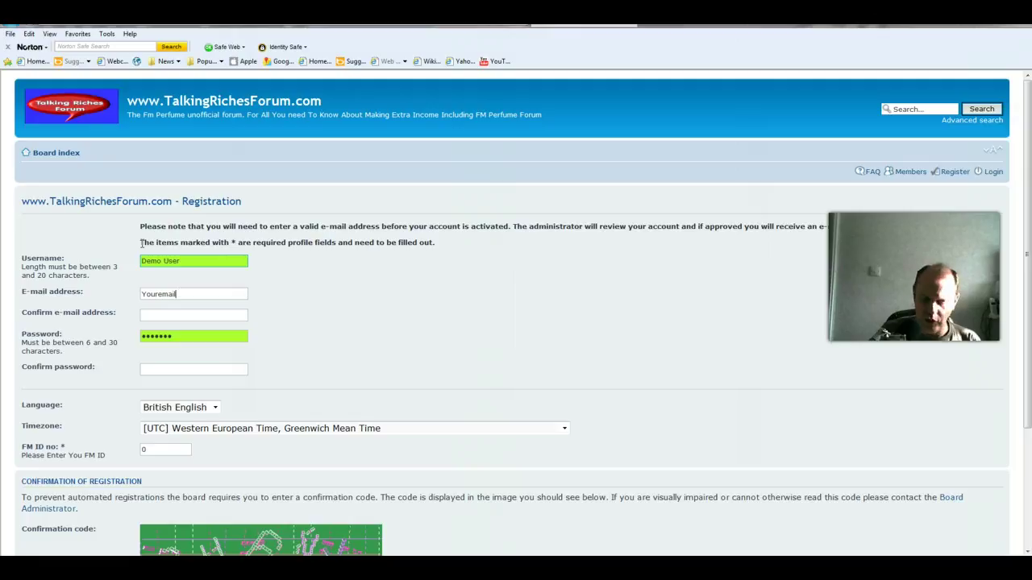
{"action": "type", "text": "@a"}
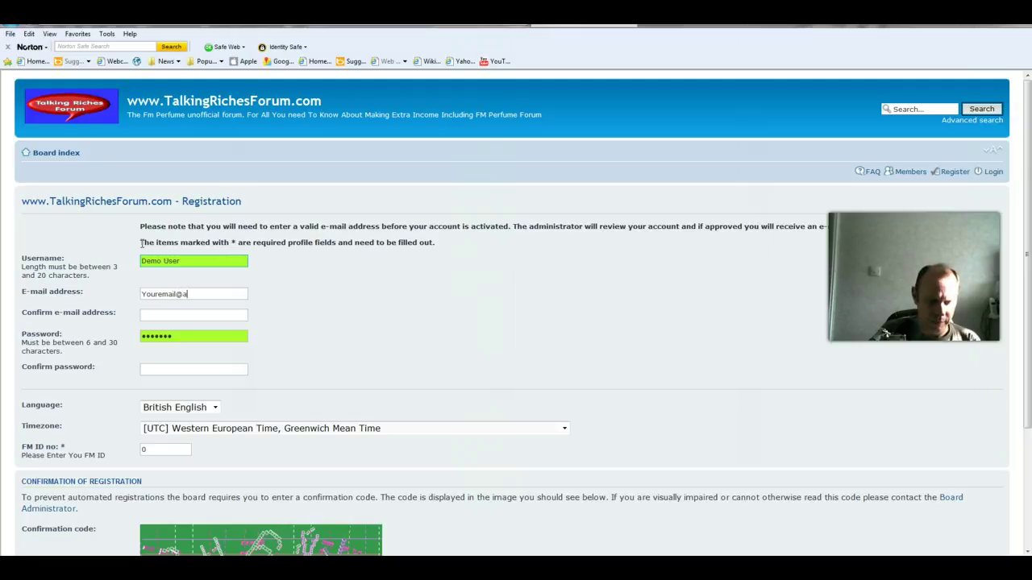
{"action": "type", "text": "ddress"}
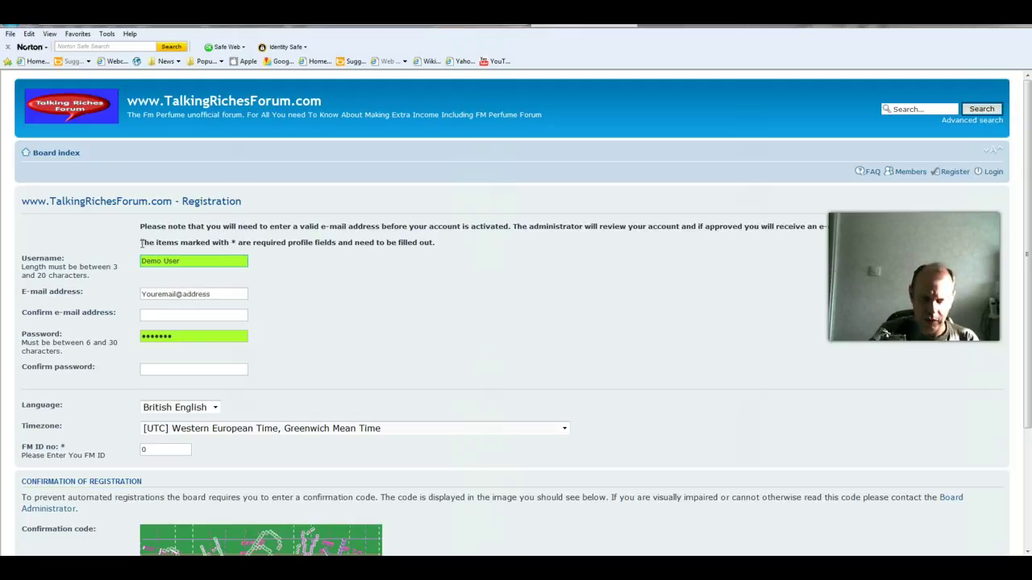
{"action": "type", "text": ".com"}
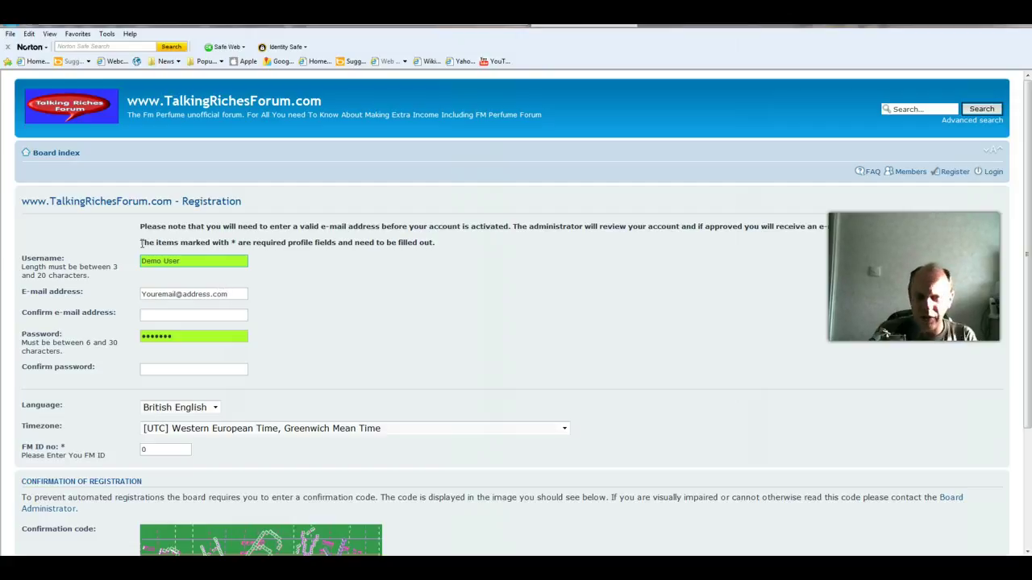
{"action": "type", "text": "you"}
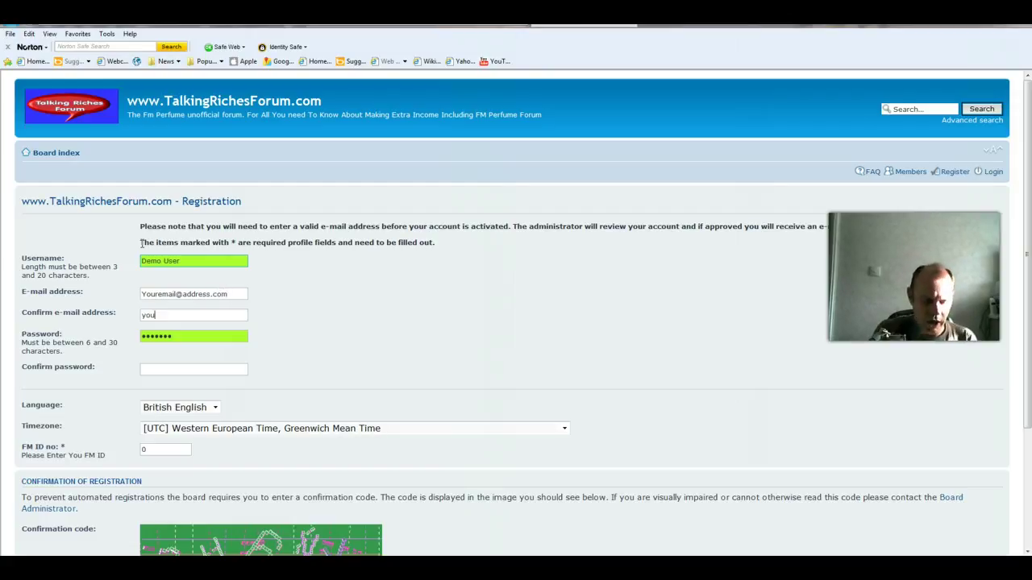
{"action": "type", "text": "remail"}
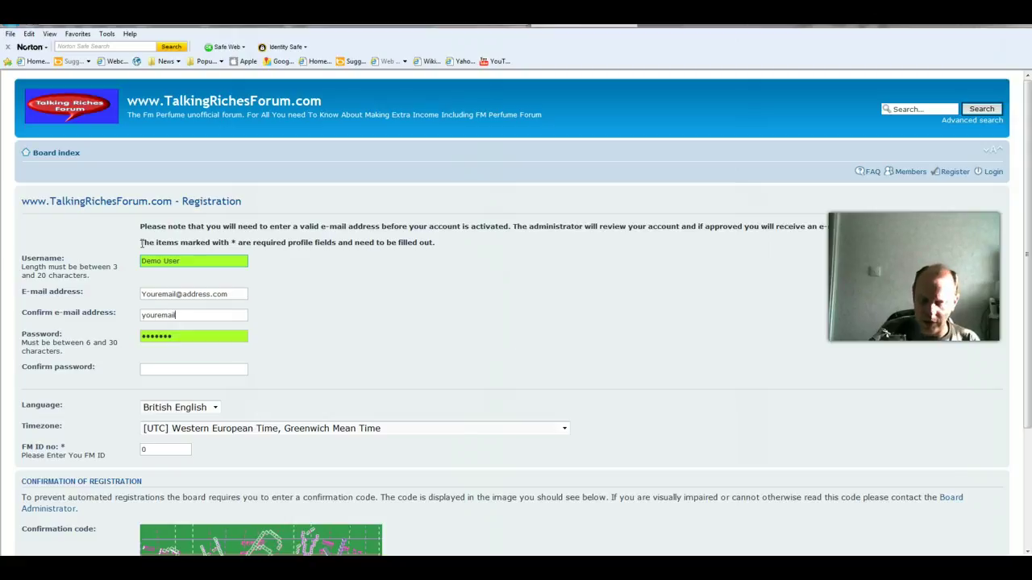
{"action": "type", "text": "@"}
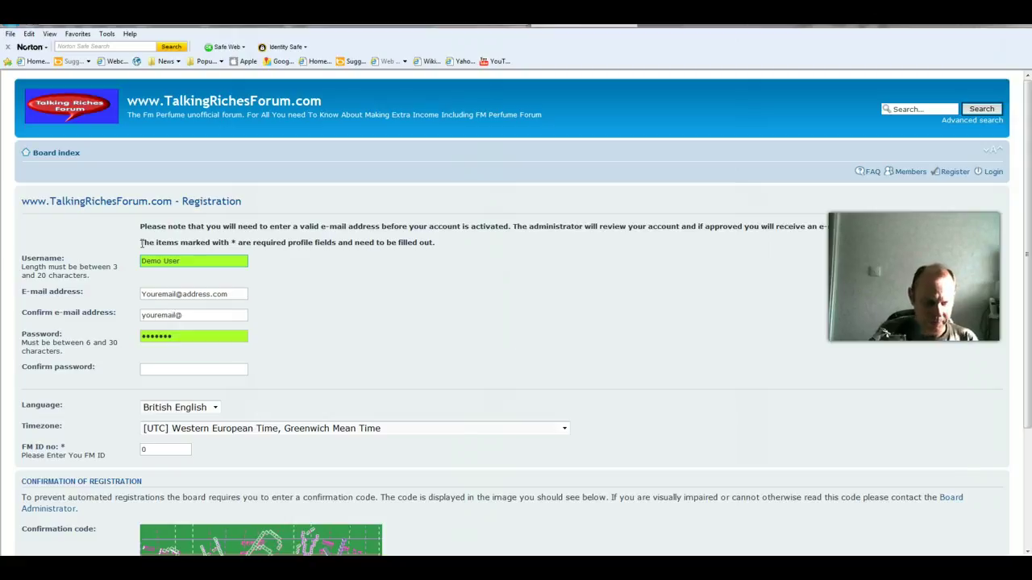
{"action": "type", "text": "adress"}
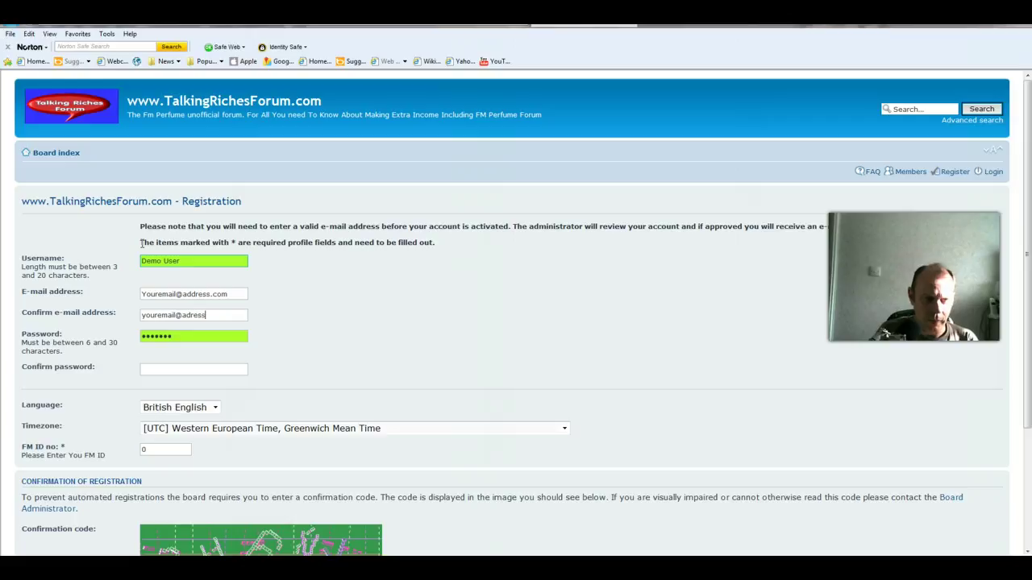
{"action": "type", "text": ".com"}
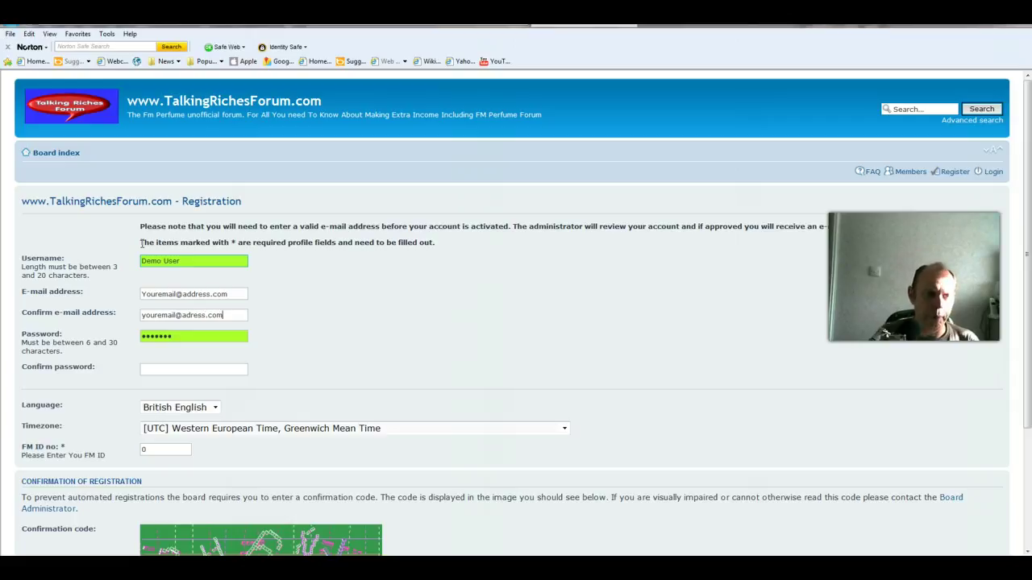
{"action": "triple_click", "coordinate": [145, 345]}
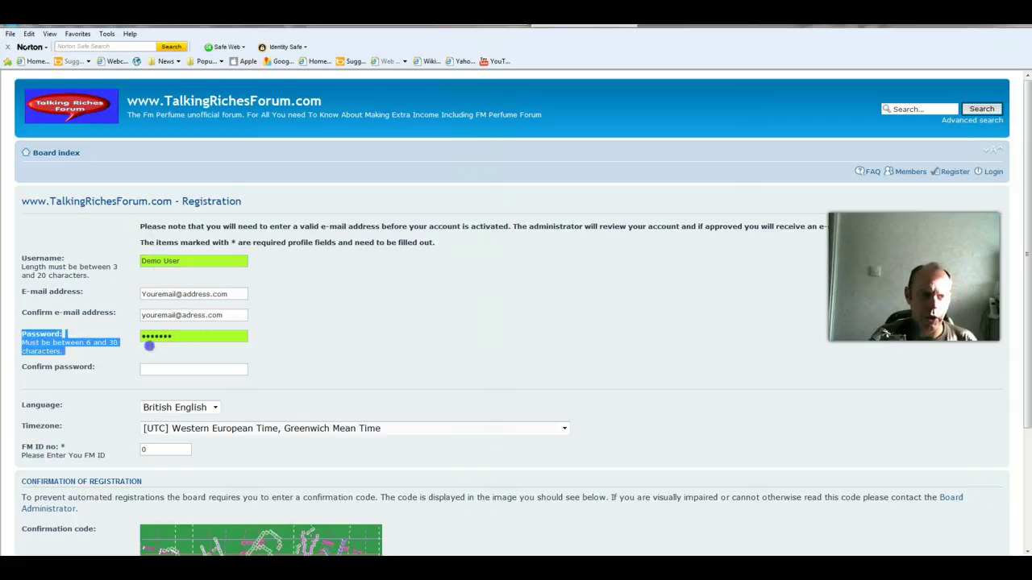
{"action": "double_click", "coordinate": [157, 336]}
{"action": "type", "text": "passwo"}
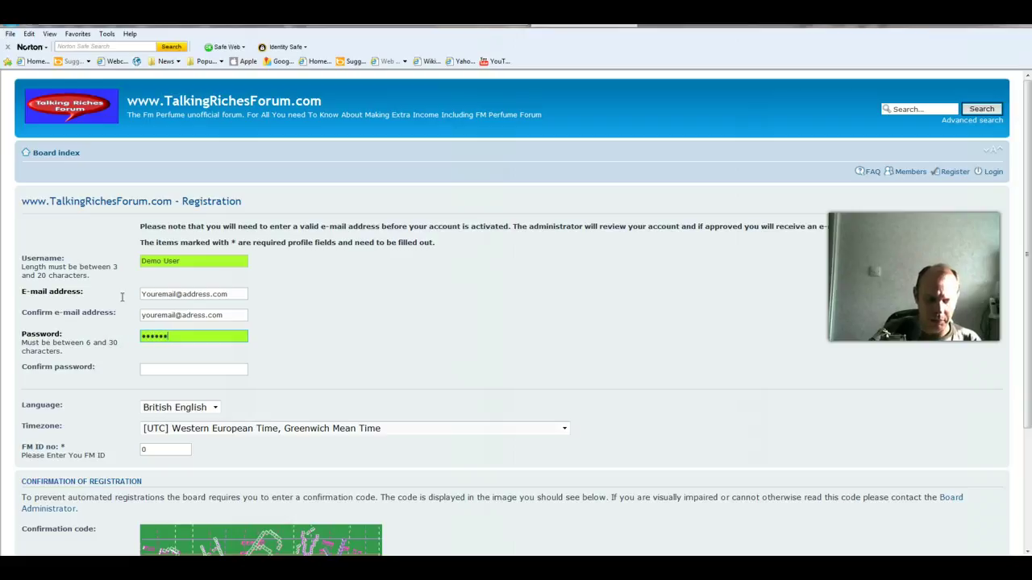
{"action": "type", "text": "rd"}
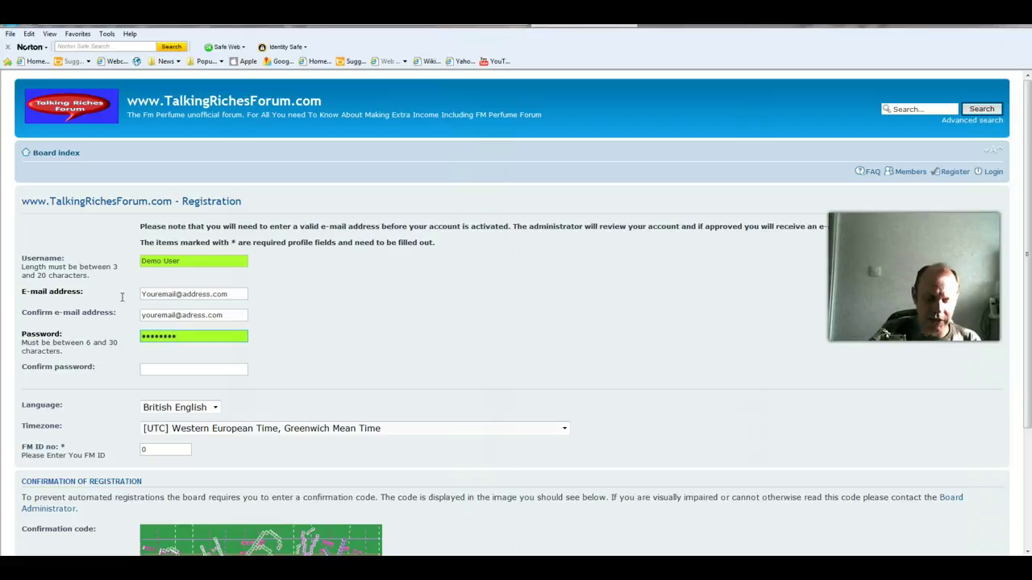
{"action": "type", "text": "passwo"}
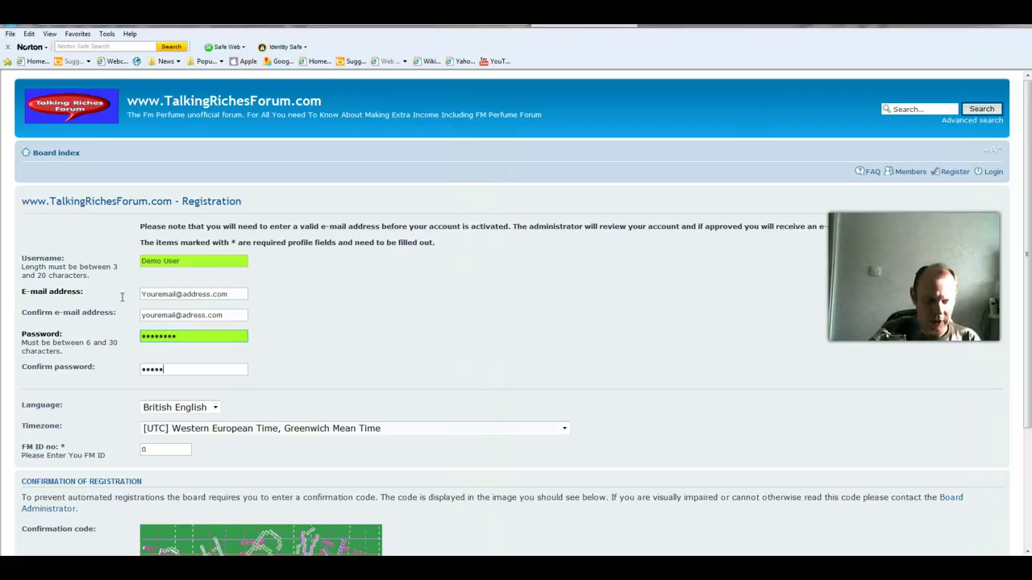
{"action": "type", "text": "rd"}
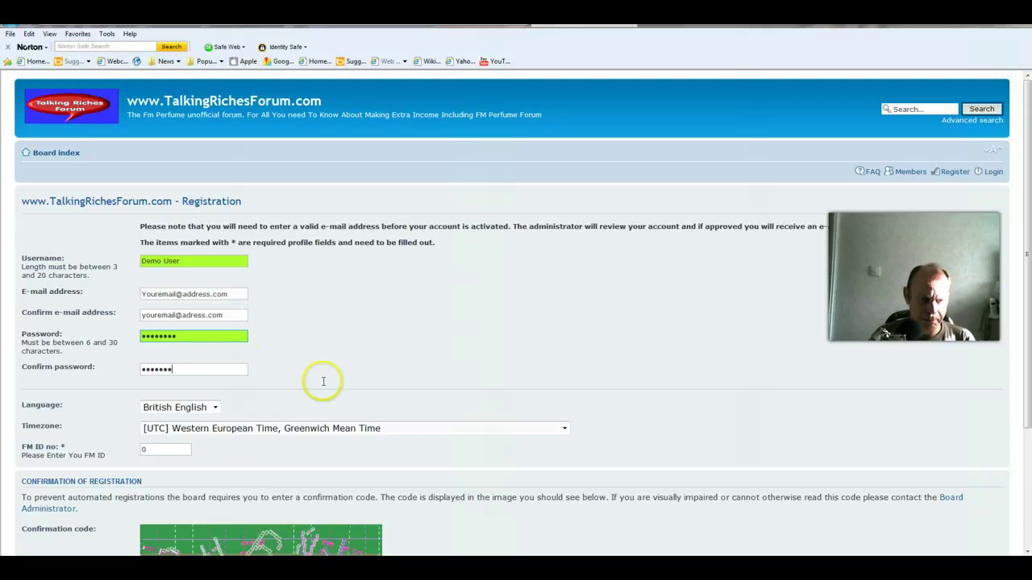
Replace the FM ID value with the member's ID number chosen from the autocomplete suggestion.
{"action": "scroll", "coordinate": [321, 382], "scroll_direction": "down", "scroll_amount": 3}
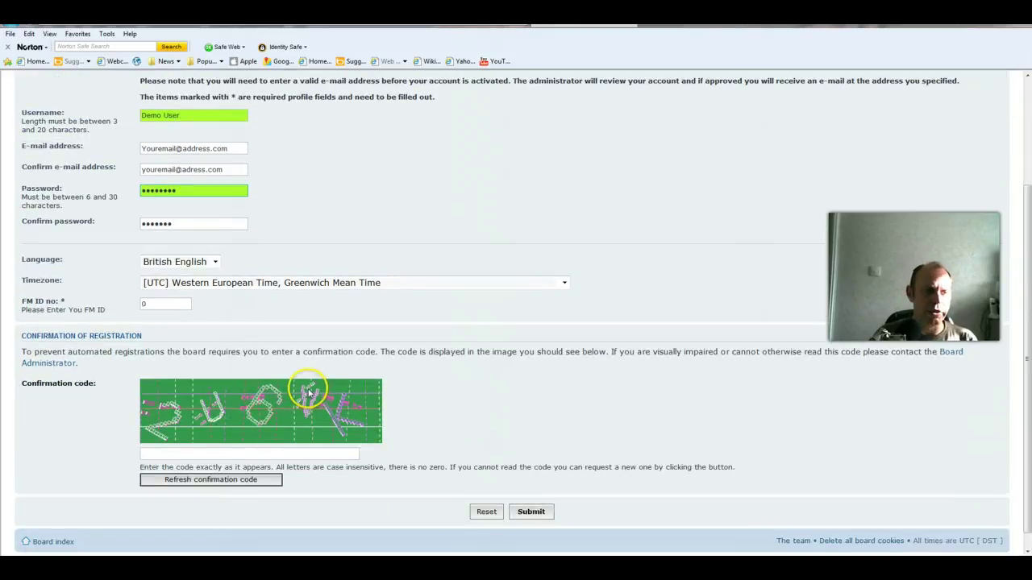
{"action": "left_click_drag", "start_coordinate": [182, 305], "coordinate": [130, 311]}
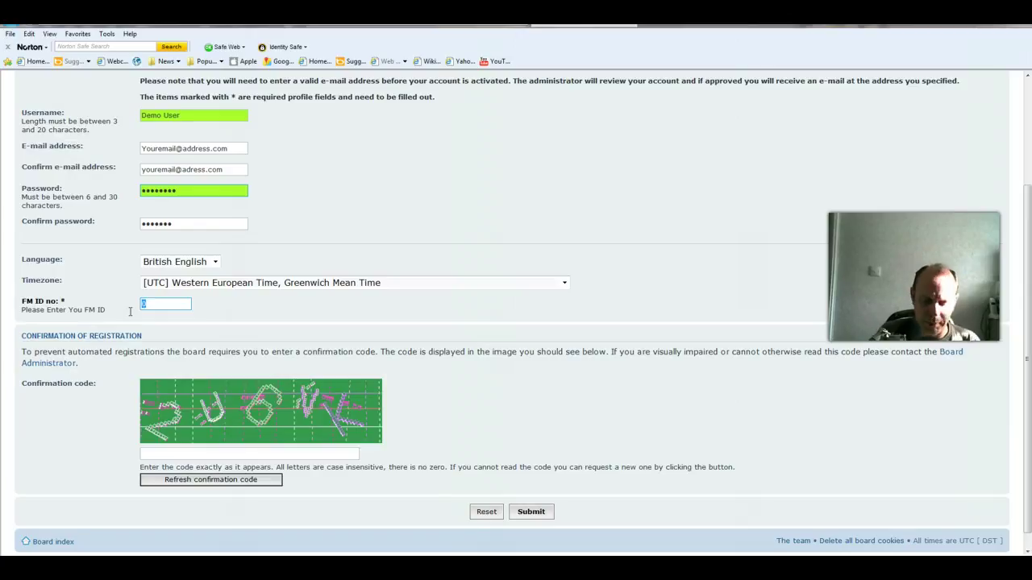
{"action": "type", "text": "90"}
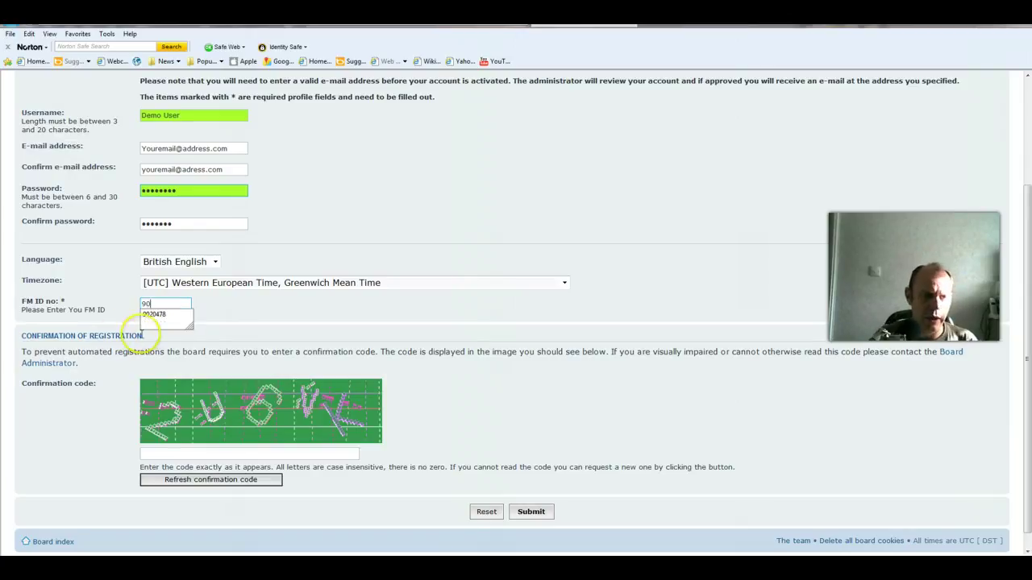
{"action": "left_click", "coordinate": [159, 314]}
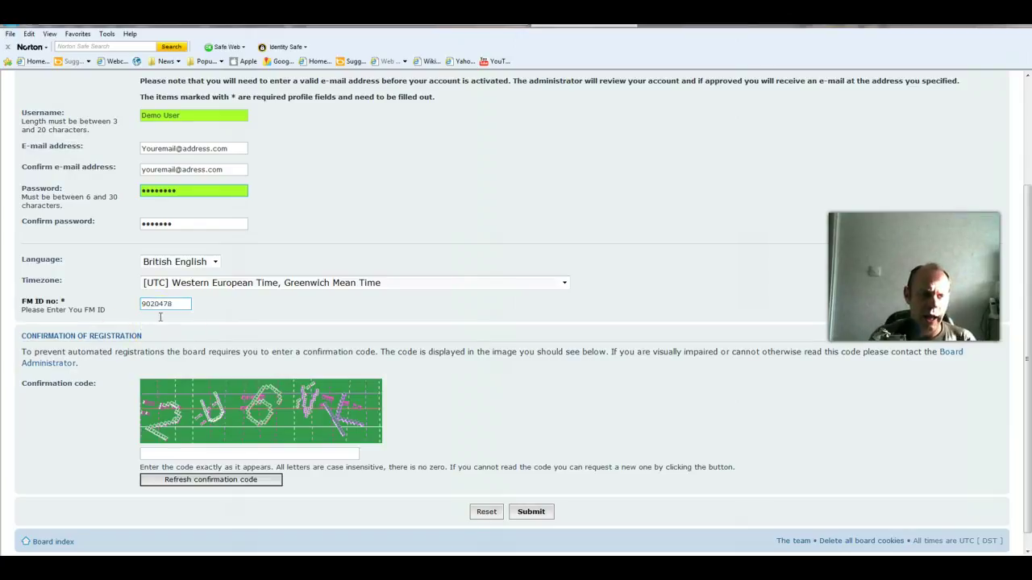
{"action": "left_click", "coordinate": [228, 454]}
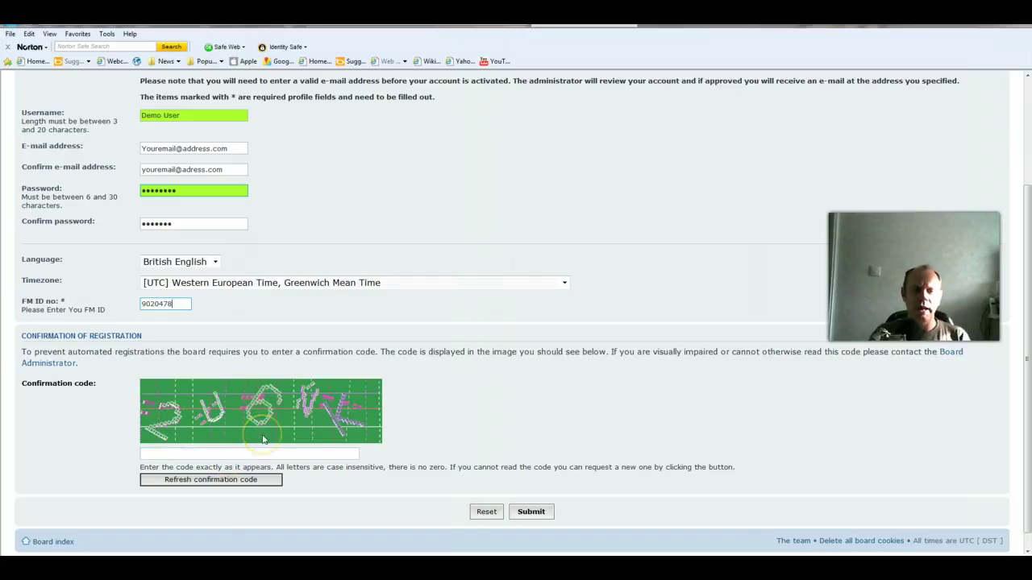
Refresh the confirmation code image and submit the completed registration form.
{"action": "left_click", "coordinate": [254, 480]}
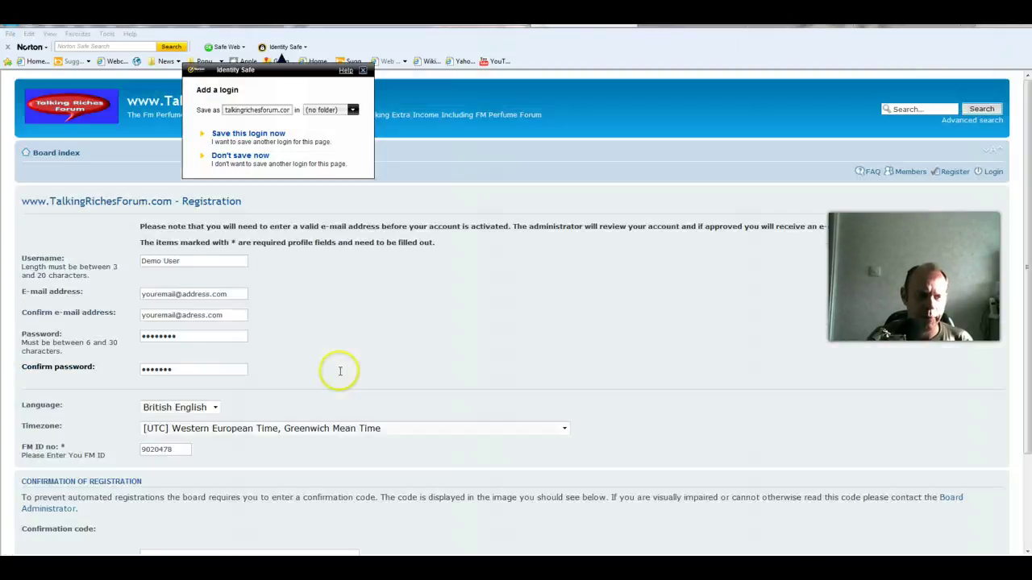
{"action": "scroll", "coordinate": [371, 406], "scroll_direction": "down", "scroll_amount": 3}
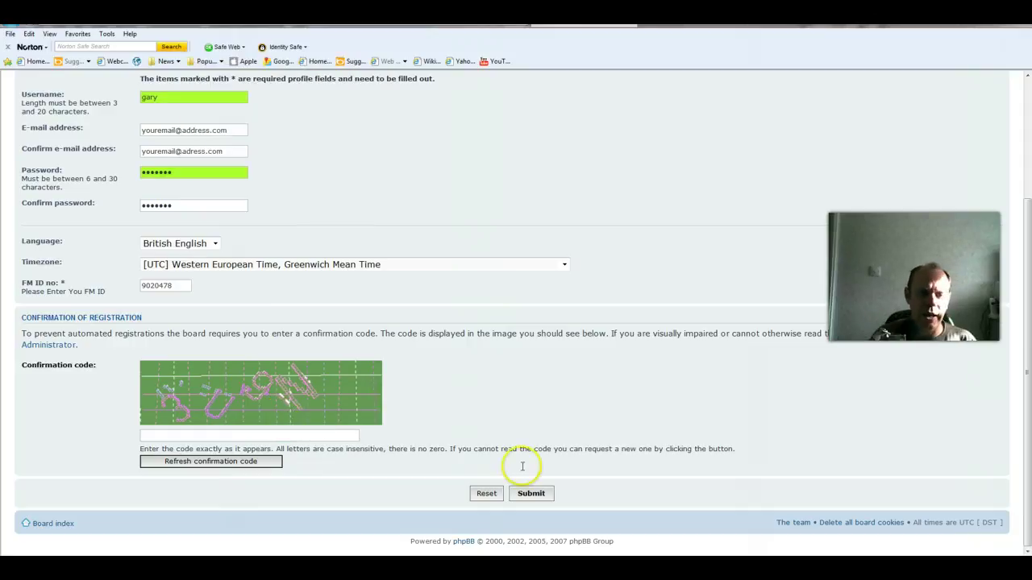
{"action": "left_click", "coordinate": [535, 493]}
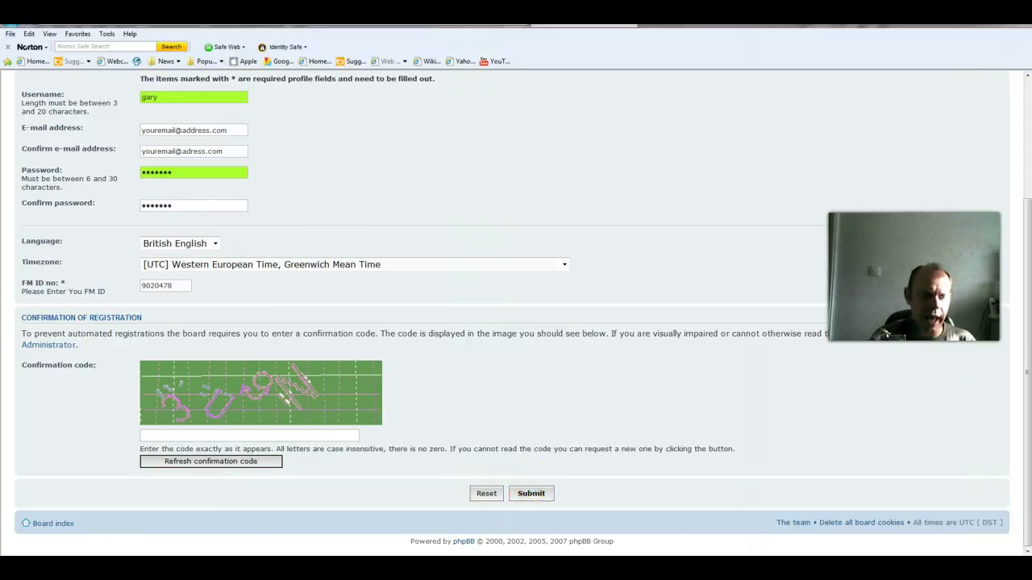
{"action": "mouse_move", "coordinate": [129, 568]}
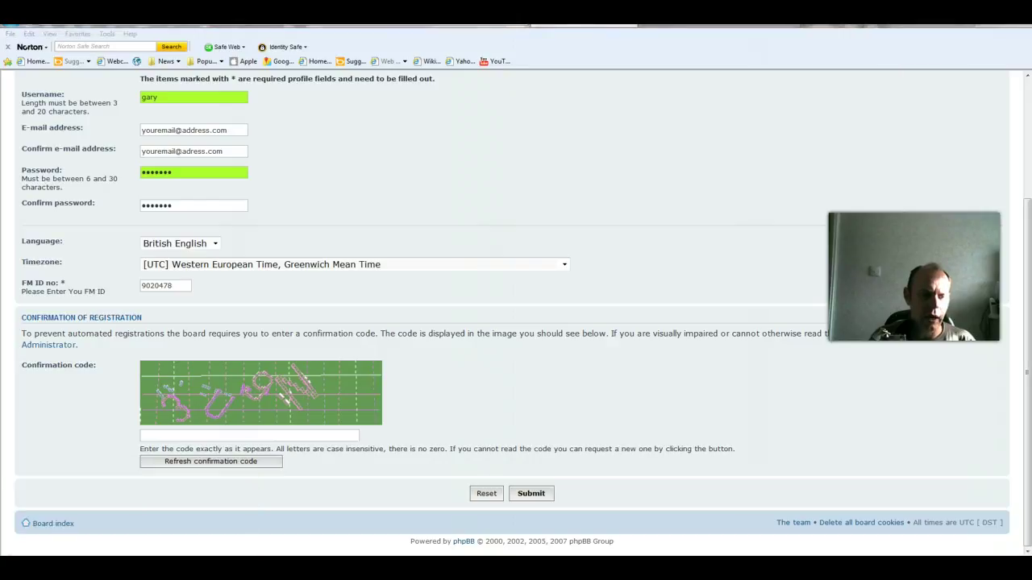
Bring Outlook's Inbox to the front from the taskbar.
{"action": "mouse_move", "coordinate": [106, 492]}
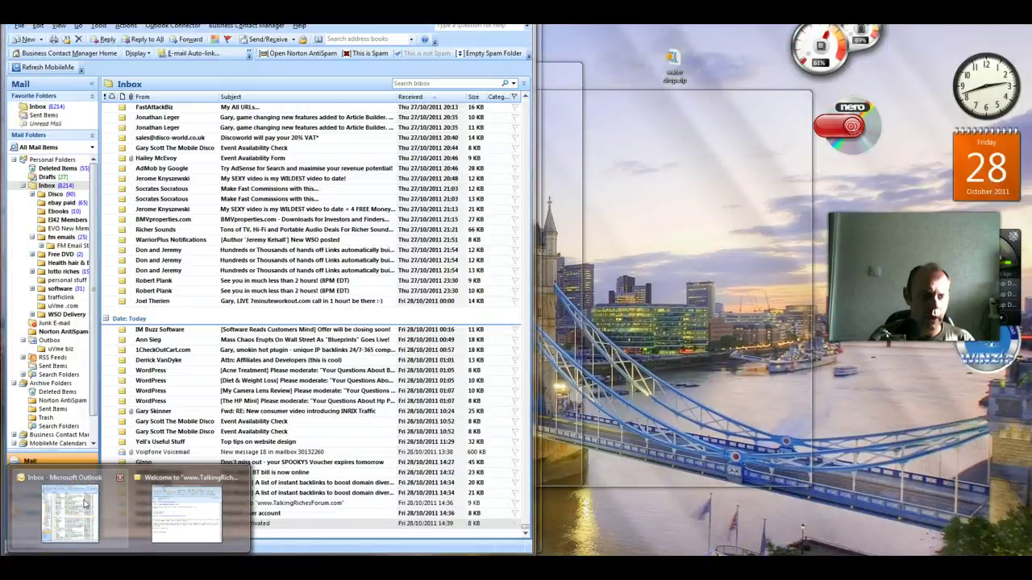
{"action": "left_click", "coordinate": [85, 504]}
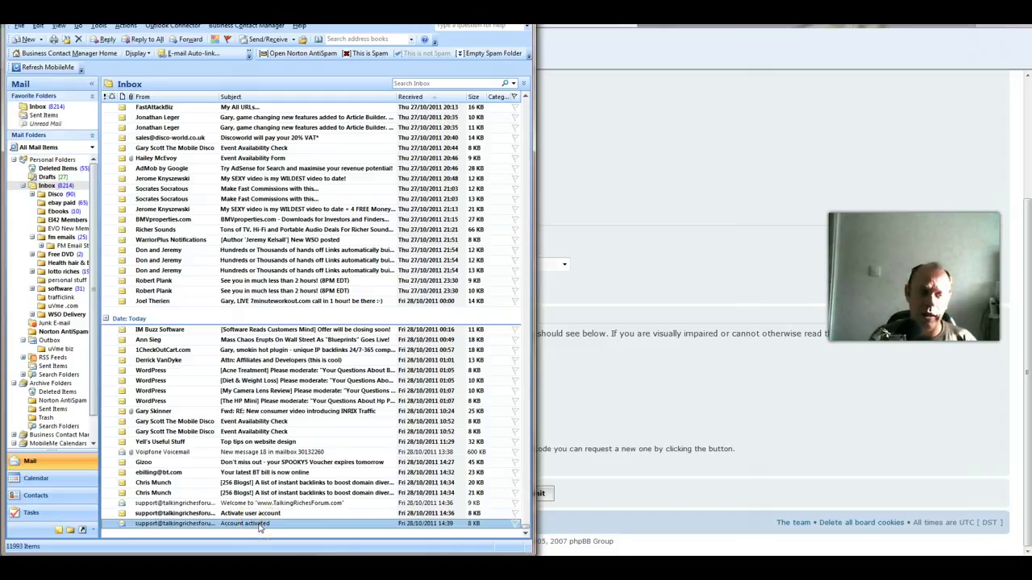
Open the Account activated email and select its greeting line.
{"action": "double_click", "coordinate": [259, 527]}
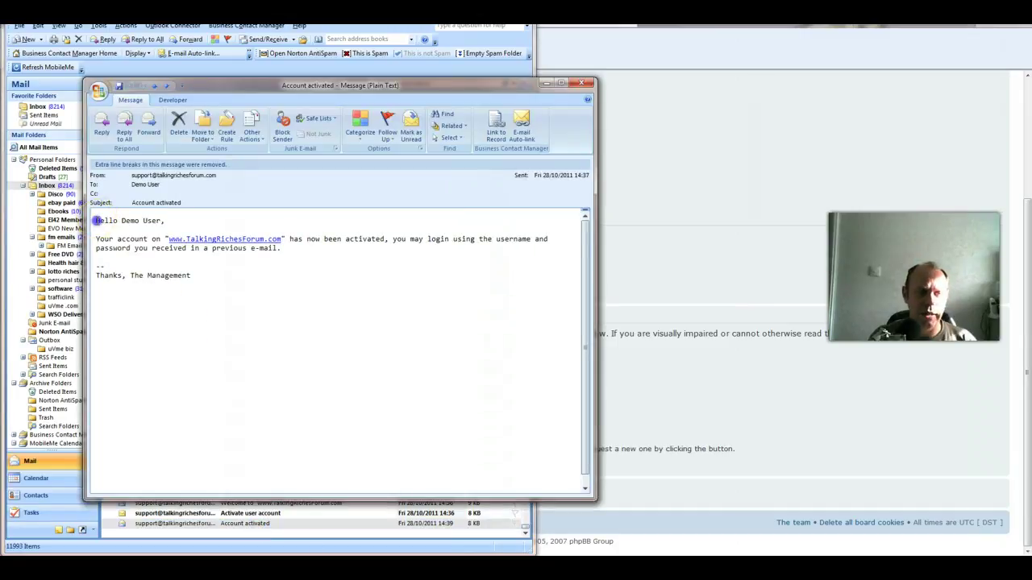
{"action": "left_click_drag", "start_coordinate": [97, 220], "coordinate": [159, 221]}
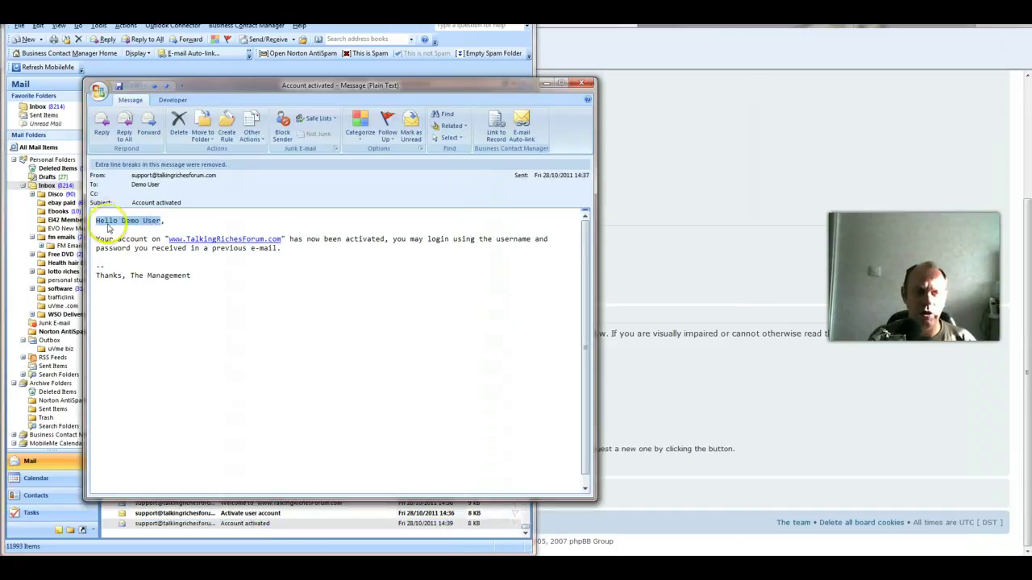